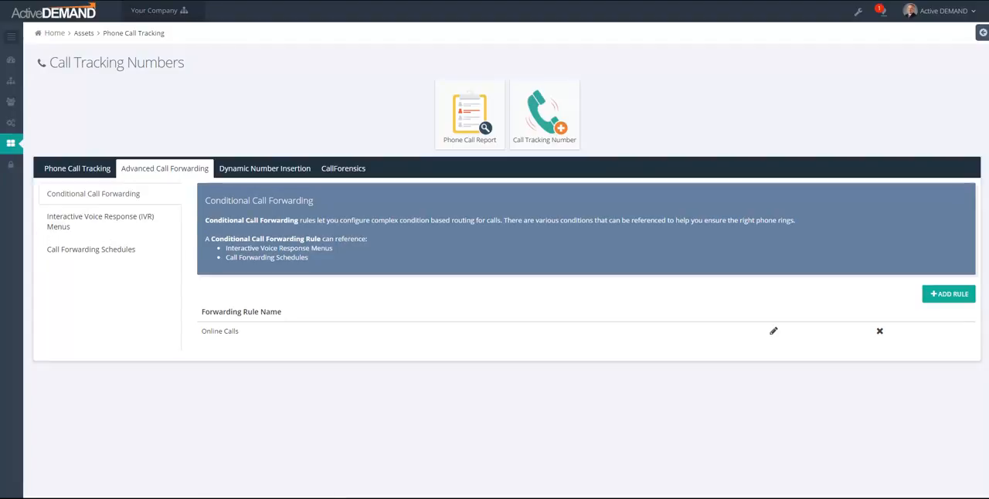
Review the IVR menus and call forwarding schedules, and preview the Daily, Weekday - Weekend and Custom types in the Weekend schedule
{"action": "left_click", "coordinate": [97, 227]}
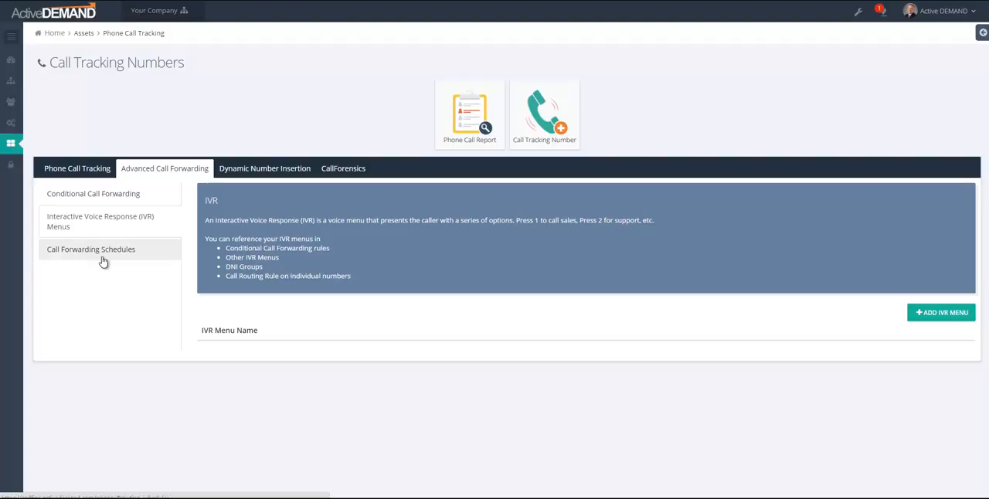
{"action": "left_click", "coordinate": [101, 256]}
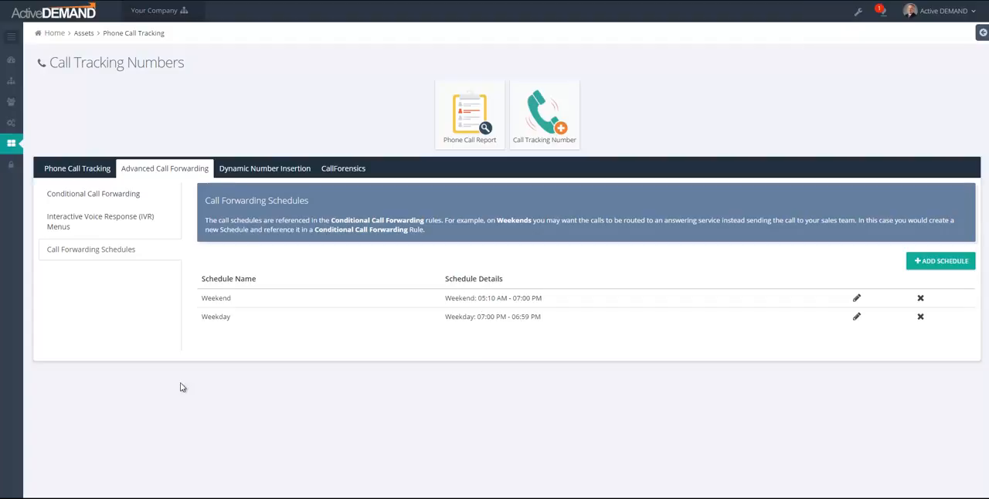
{"action": "left_click", "coordinate": [857, 300]}
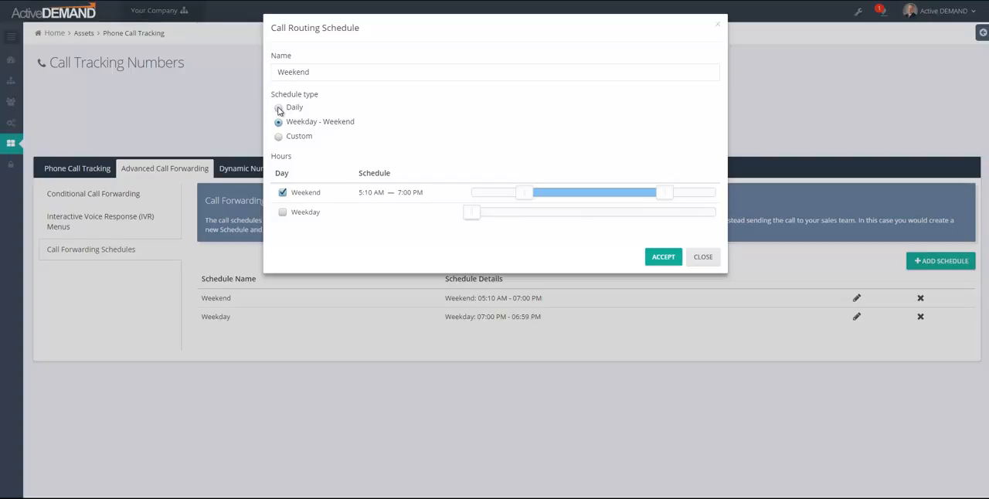
{"action": "left_click", "coordinate": [279, 109]}
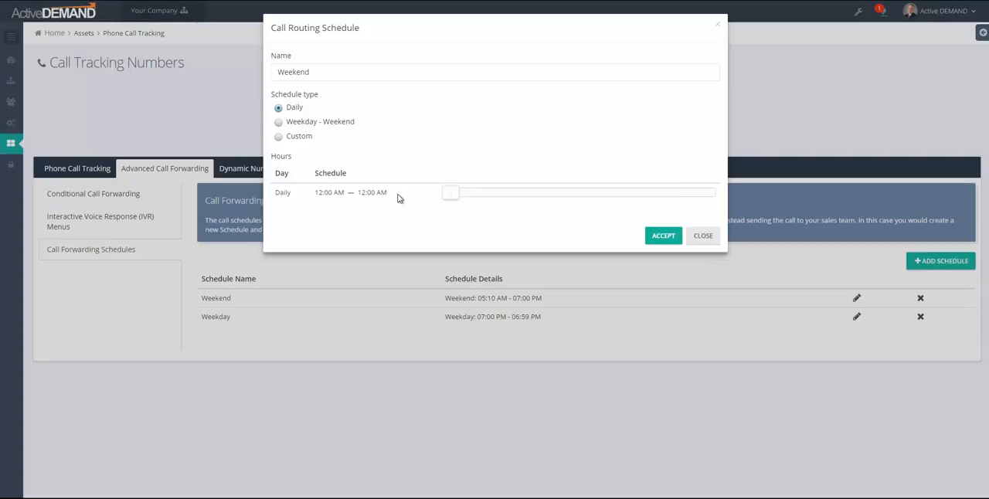
{"action": "left_click", "coordinate": [279, 123]}
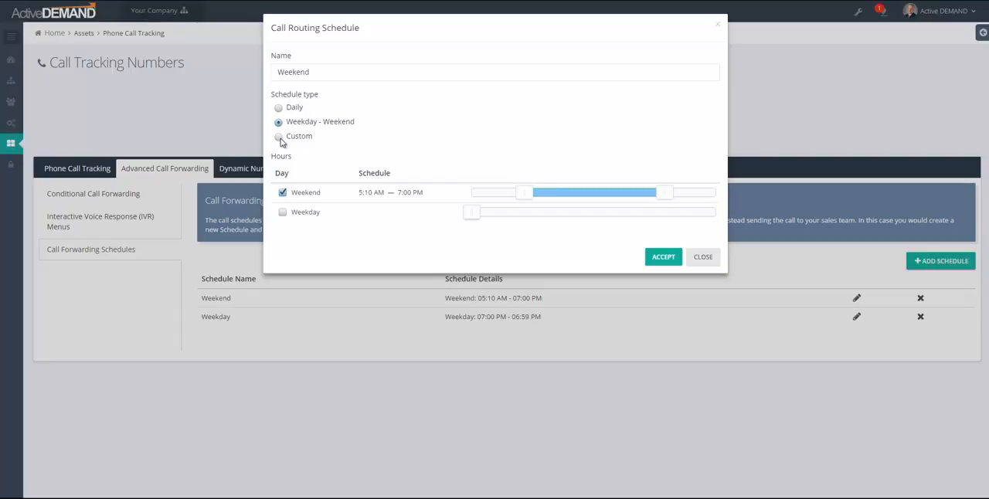
{"action": "left_click", "coordinate": [278, 137]}
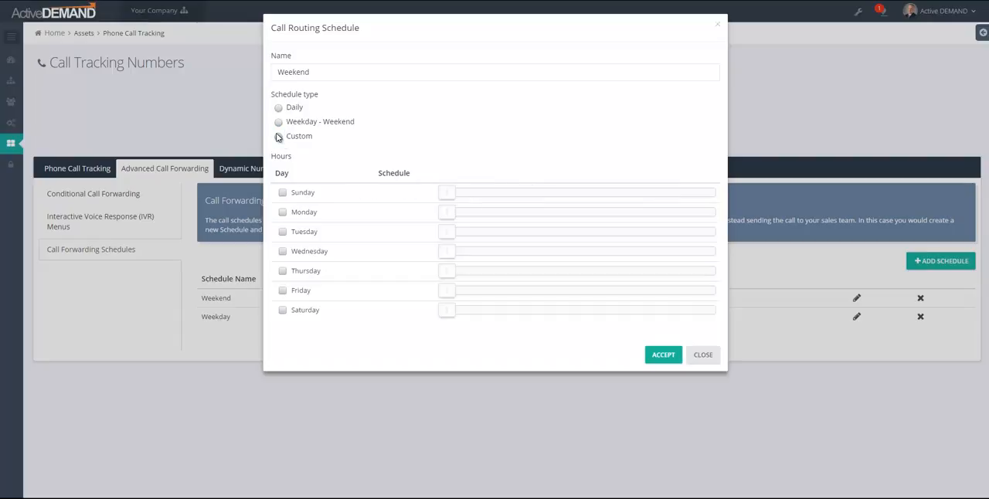
Try custom Weekend schedule hours of 4:45 AM–1:05 PM on Sunday and 6:05–8:00 AM on Monday, and discard them
{"action": "left_click", "coordinate": [282, 192]}
{"action": "left_click_drag", "start_coordinate": [501, 197], "coordinate": [529, 195]}
{"action": "left_click", "coordinate": [282, 212]}
{"action": "left_click", "coordinate": [478, 218]}
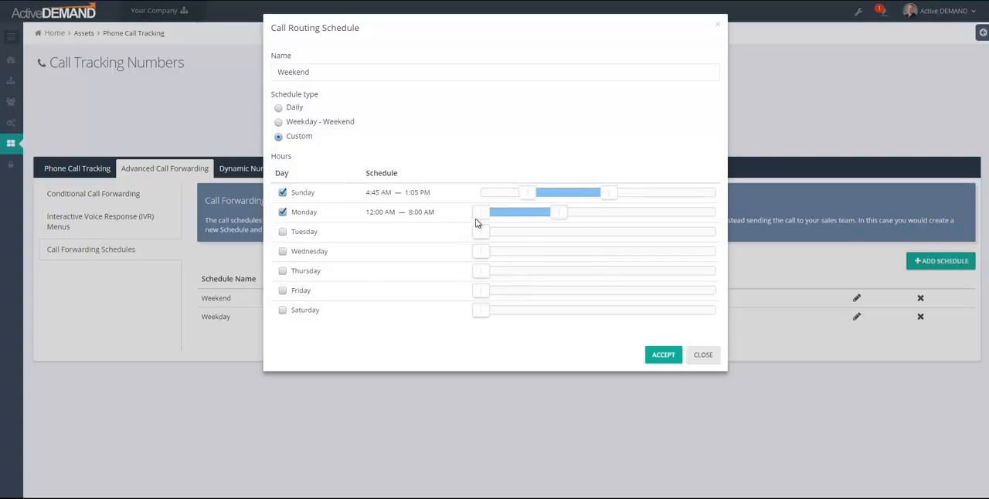
{"action": "left_click", "coordinate": [703, 355]}
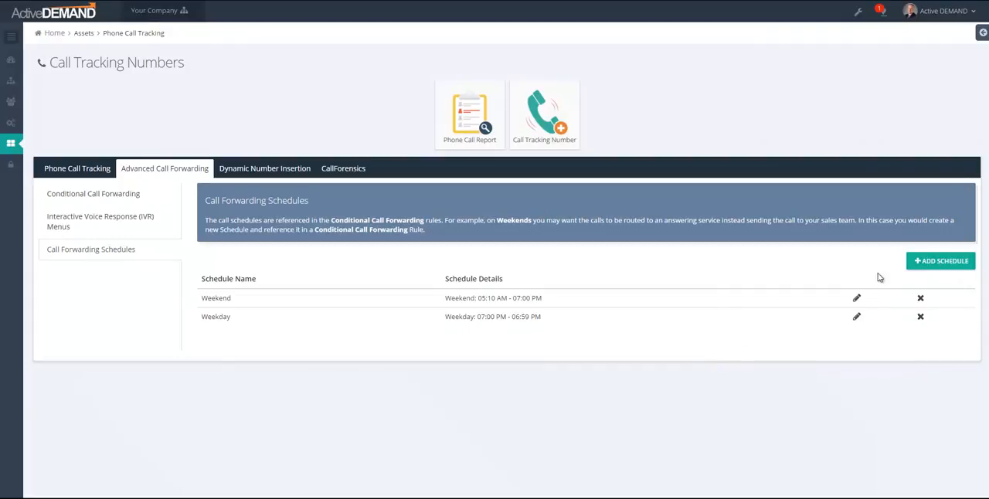
Examine the blank form for a new call routing schedule and the Dynamic Number Insertion pools
{"action": "left_click", "coordinate": [937, 261]}
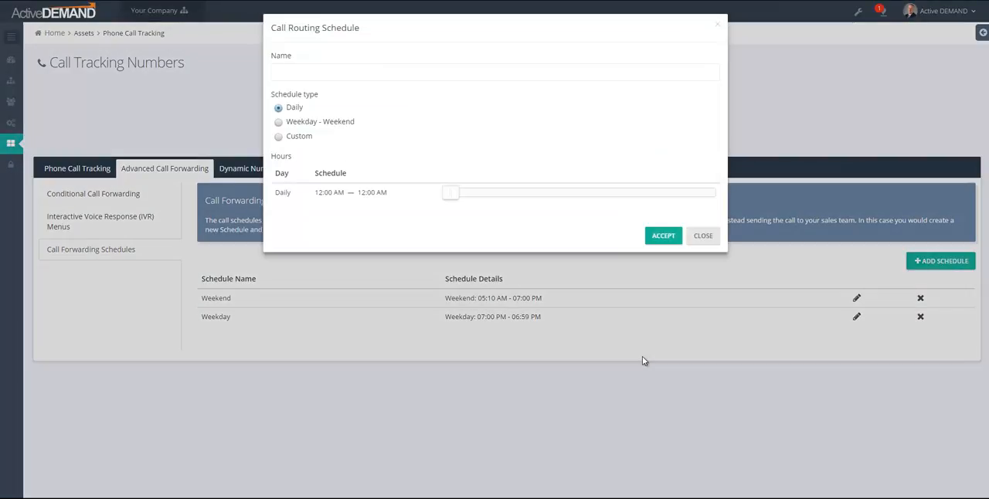
{"action": "left_click", "coordinate": [703, 235]}
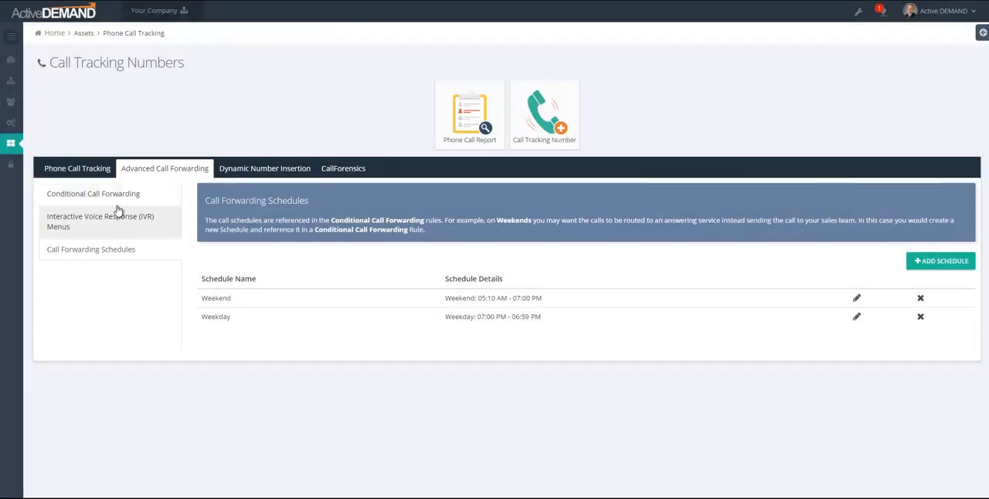
{"action": "left_click", "coordinate": [116, 196]}
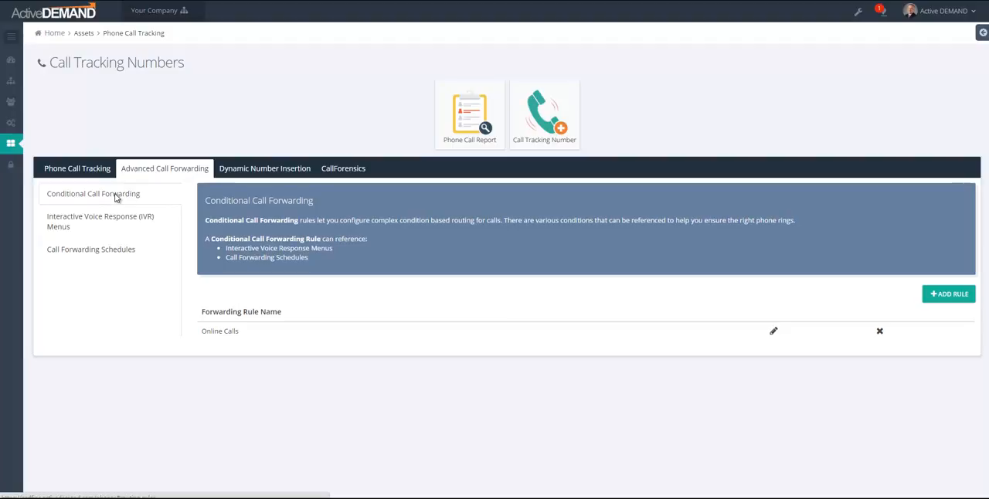
{"action": "left_click", "coordinate": [243, 169]}
{"action": "scroll", "coordinate": [317, 332], "scroll_direction": "down", "scroll_amount": 1}
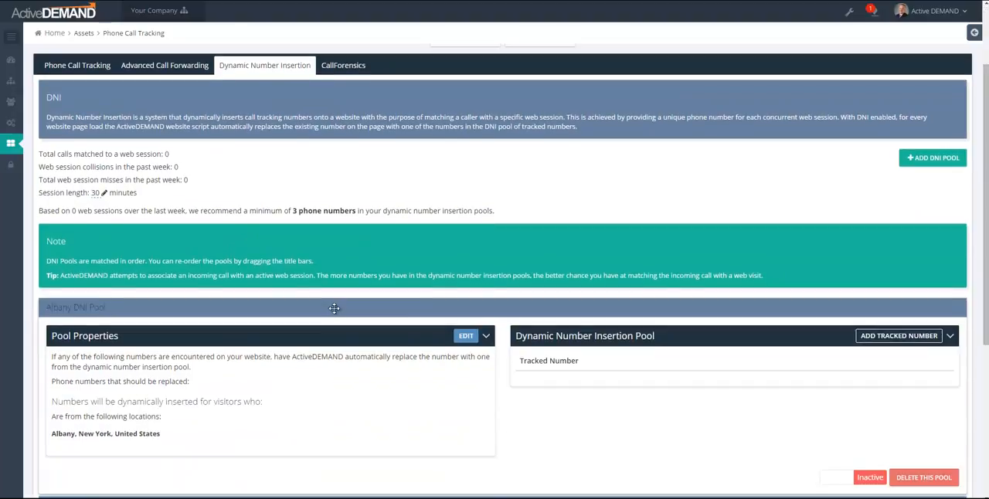
Start a new conditional call forwarding rule named New Rule and add two scenarios to it
{"action": "left_click", "coordinate": [172, 64]}
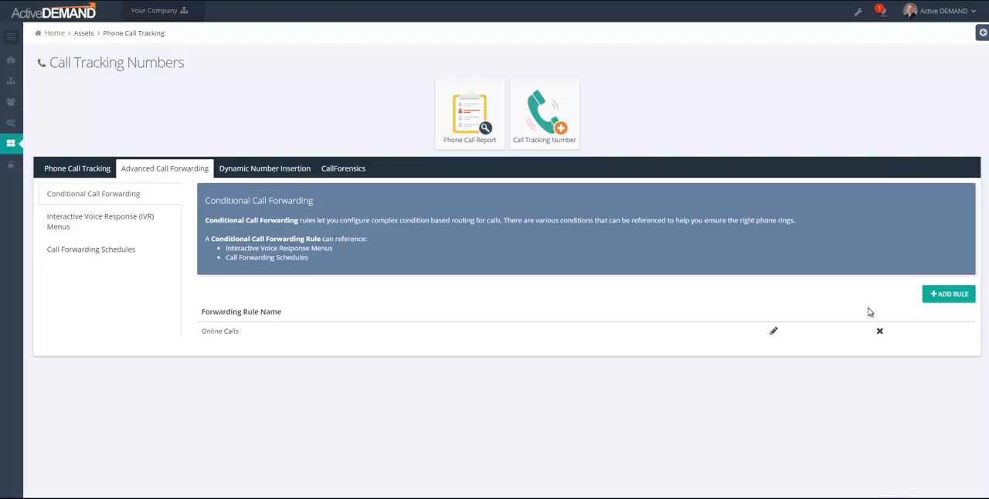
{"action": "left_click", "coordinate": [936, 298]}
{"action": "left_click", "coordinate": [297, 70]}
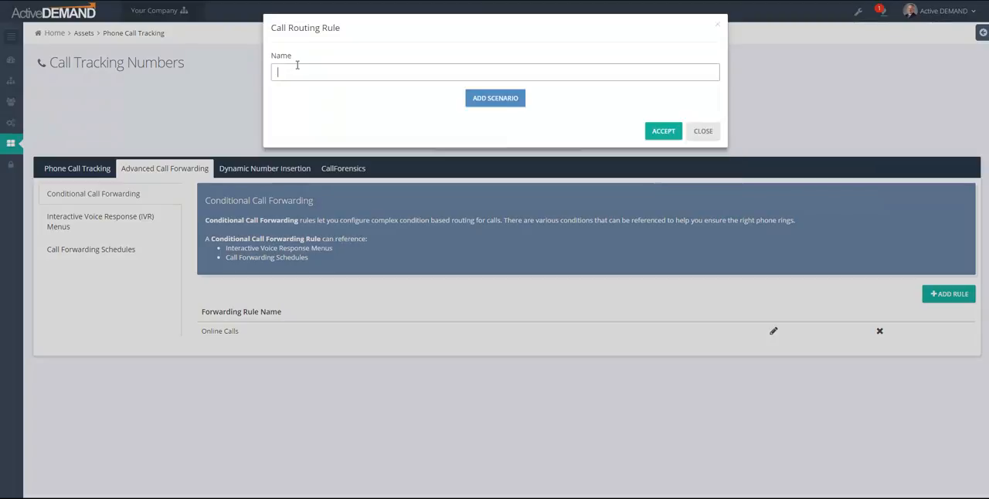
{"action": "type", "text": "New Rule"}
{"action": "left_click", "coordinate": [494, 98]}
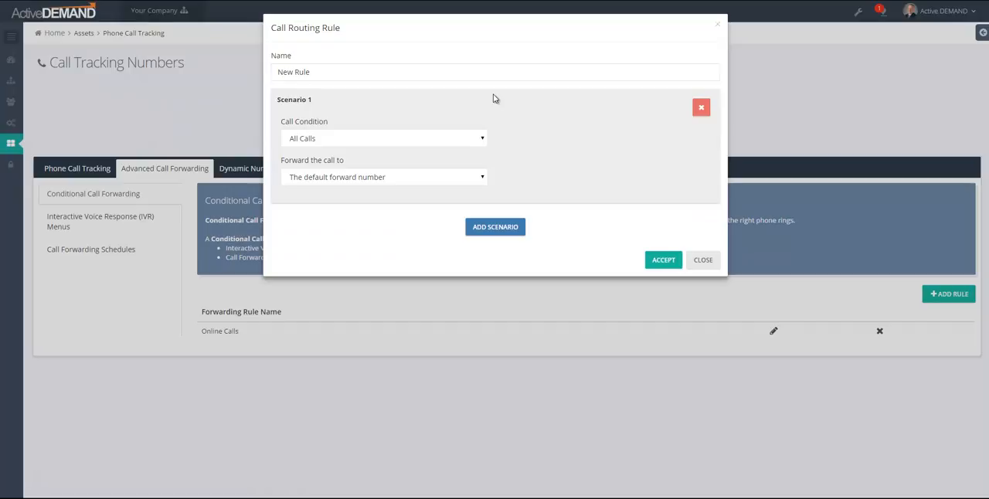
{"action": "left_click", "coordinate": [503, 231]}
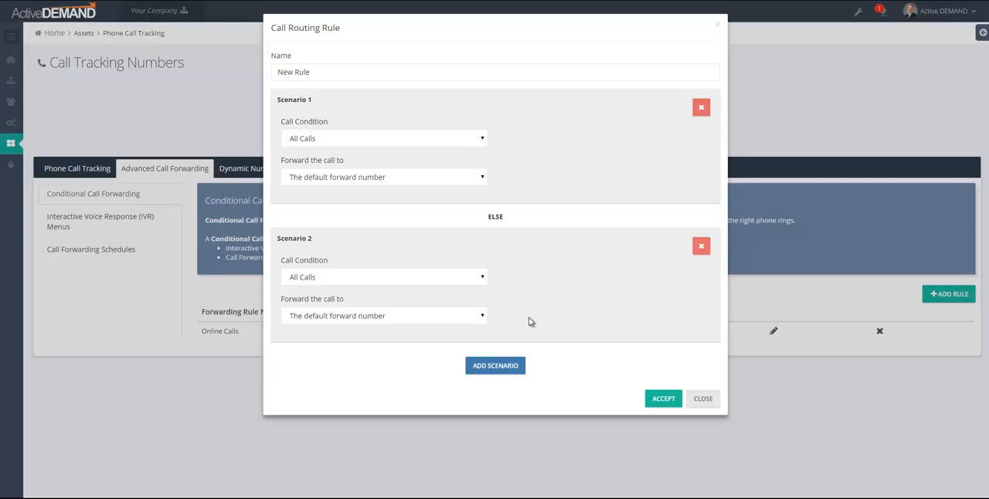
Set Scenario 1's call condition to "If a call is received during" with the Weekend call schedule
{"action": "left_click", "coordinate": [338, 141]}
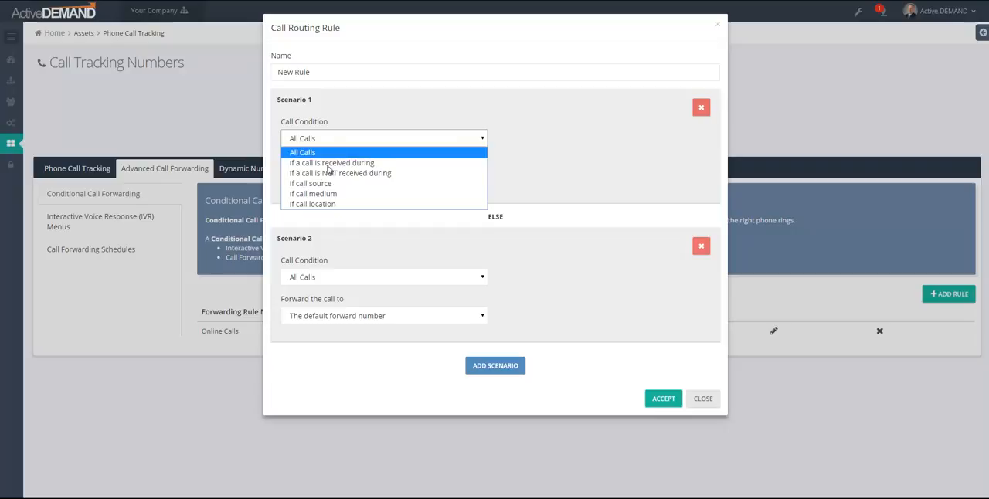
{"action": "left_click", "coordinate": [333, 162]}
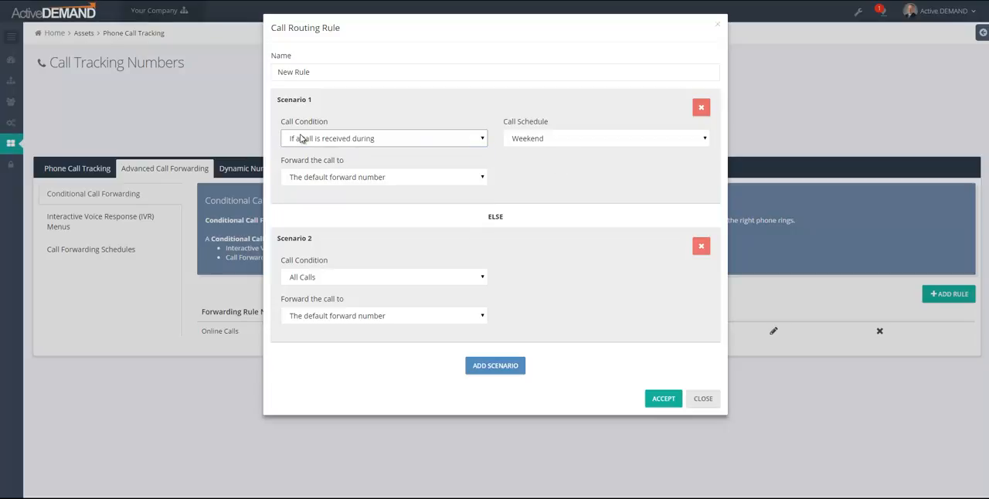
{"action": "left_click", "coordinate": [566, 146]}
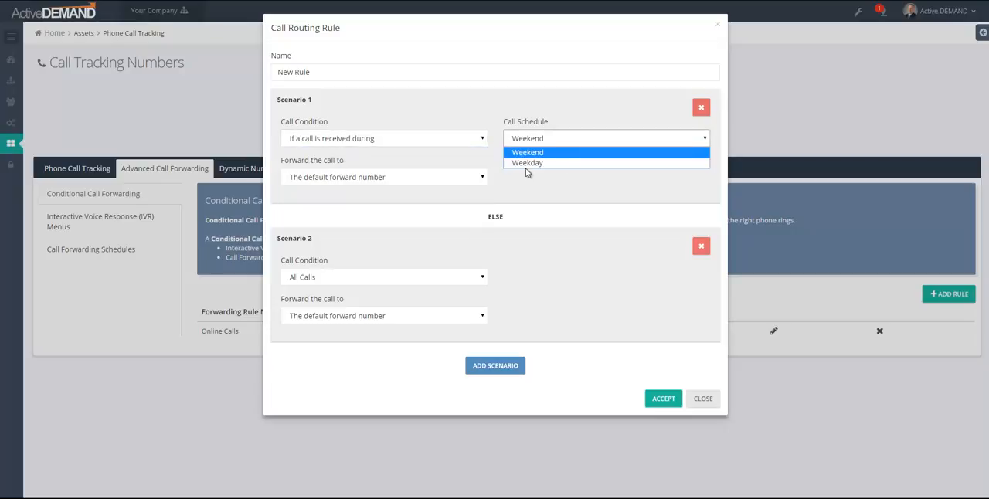
{"action": "left_click", "coordinate": [533, 153]}
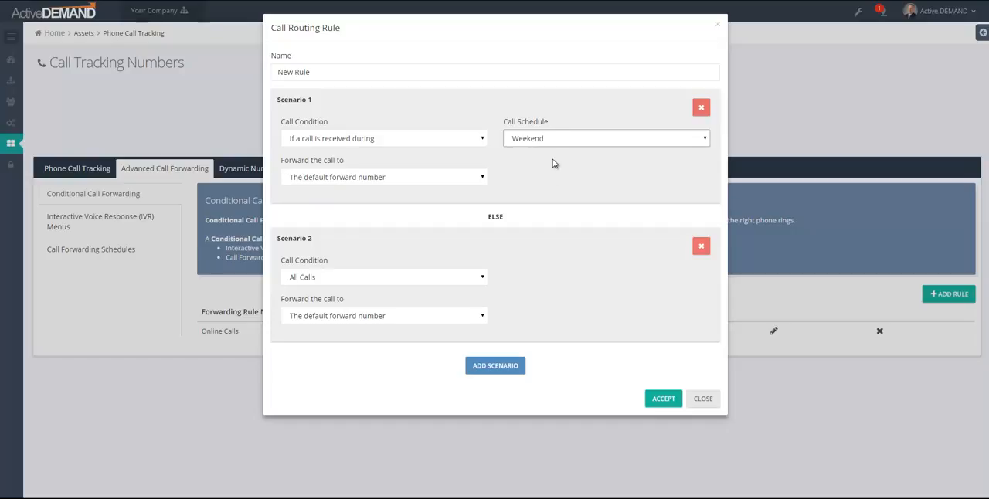
Forward Scenario 1's calls to "These numbers (connect to who answers first)" and enter a phone number
{"action": "left_click", "coordinate": [334, 178]}
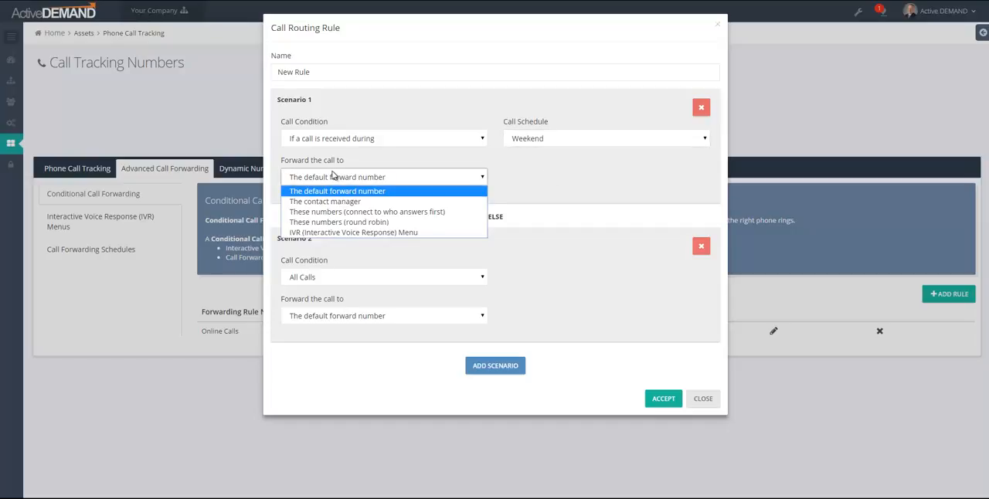
{"action": "left_click", "coordinate": [316, 213]}
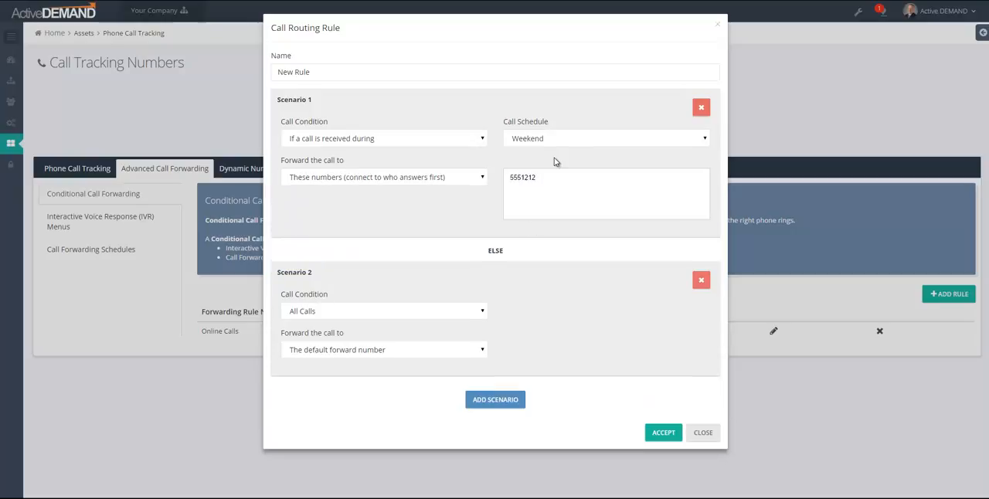
{"action": "type", "text": "403"}
{"action": "key", "text": "Return"}
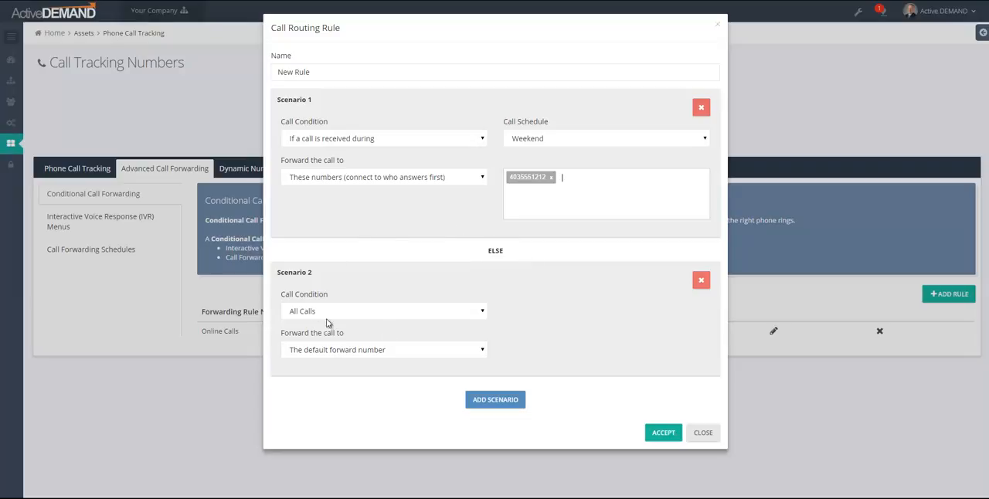
Delete Scenario 2 and add a fresh scenario in its place
{"action": "left_click", "coordinate": [701, 279]}
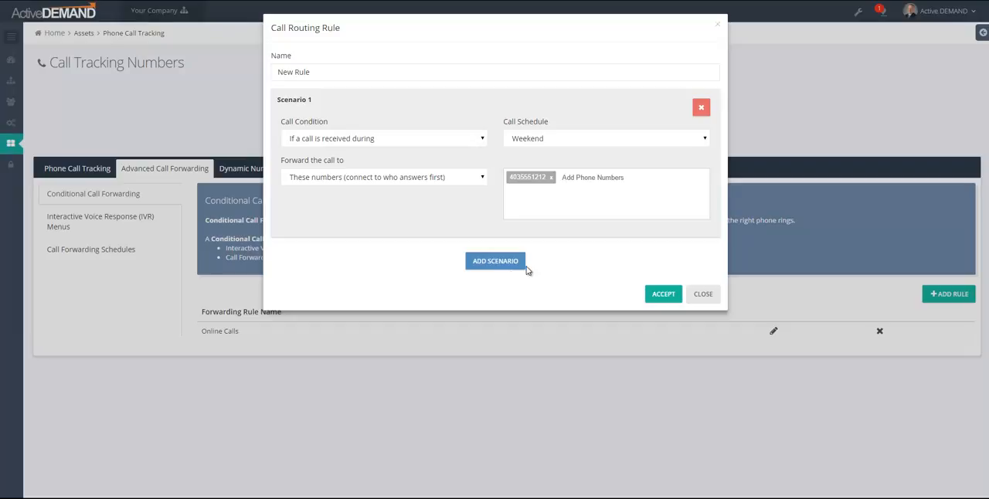
{"action": "left_click", "coordinate": [495, 262]}
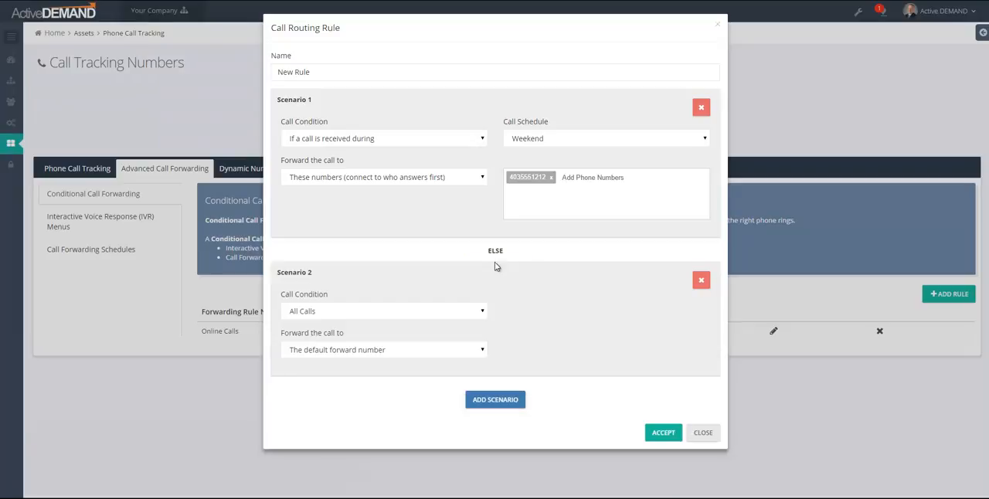
Set Scenario 2's call condition to "If call location", matching country United States and state California
{"action": "left_click", "coordinate": [378, 311]}
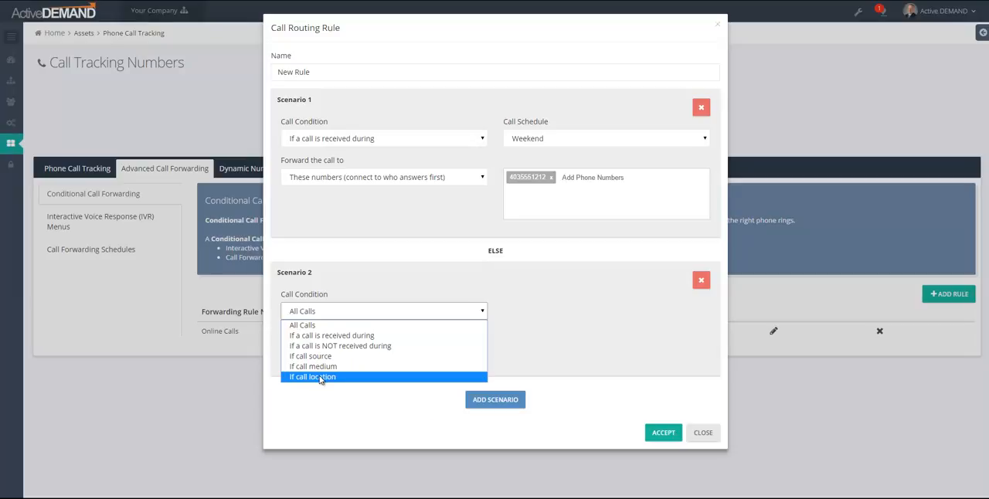
{"action": "left_click", "coordinate": [322, 377]}
{"action": "left_click", "coordinate": [613, 310]}
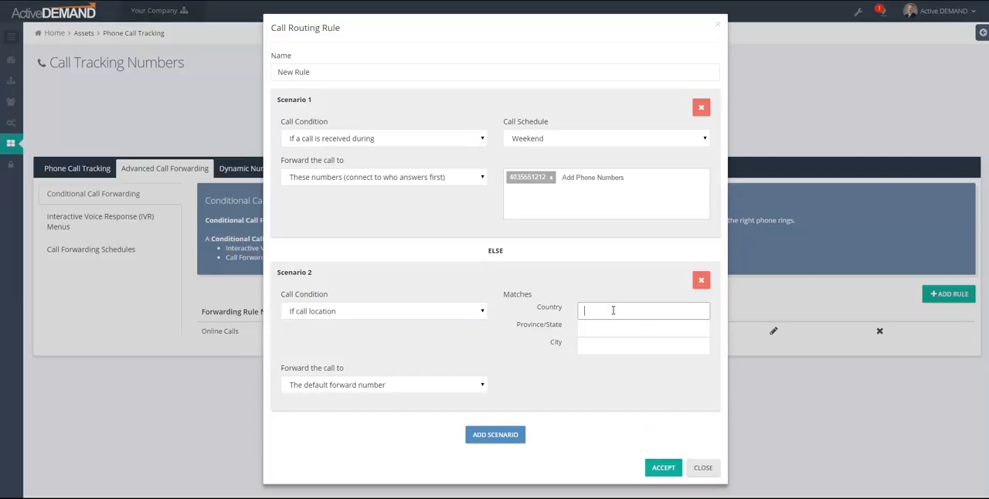
{"action": "type", "text": "Uni"}
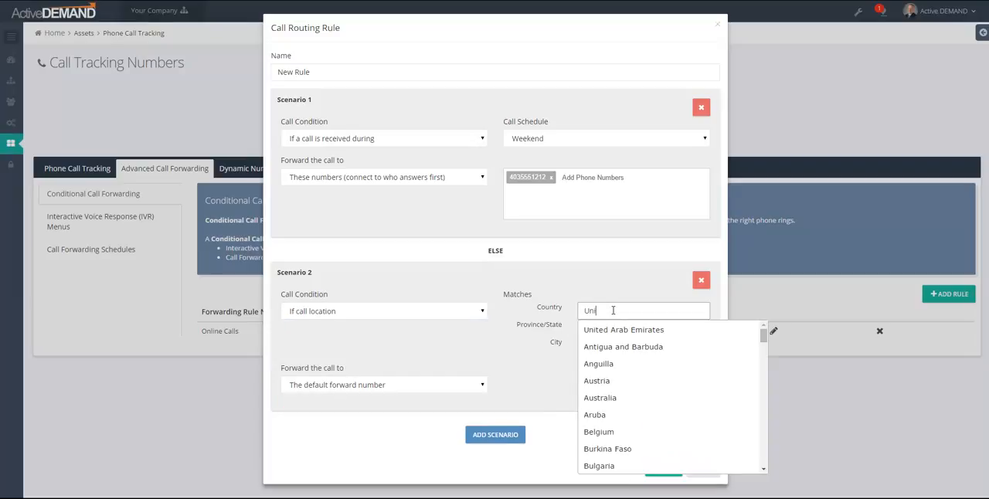
{"action": "type", "text": "ted States"}
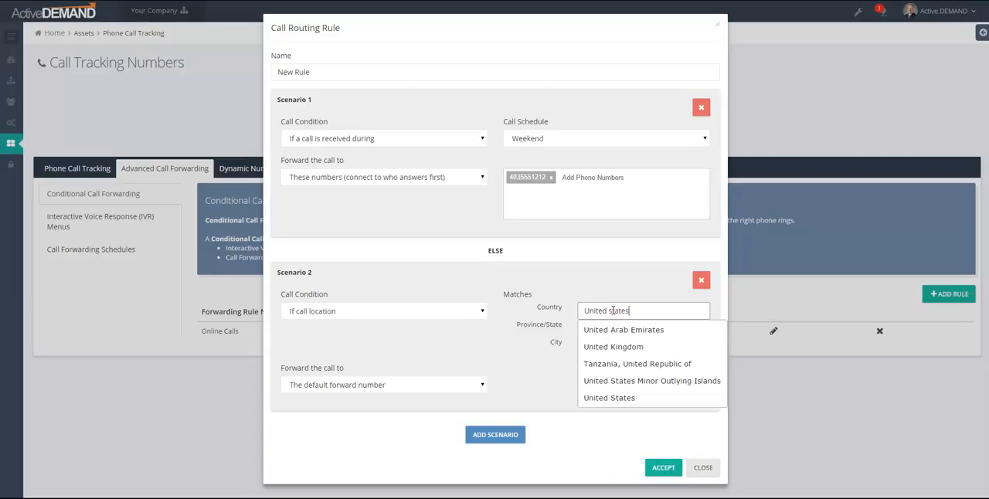
{"action": "key", "text": "Down"}
{"action": "key", "text": "Down"}
{"action": "key", "text": "Return"}
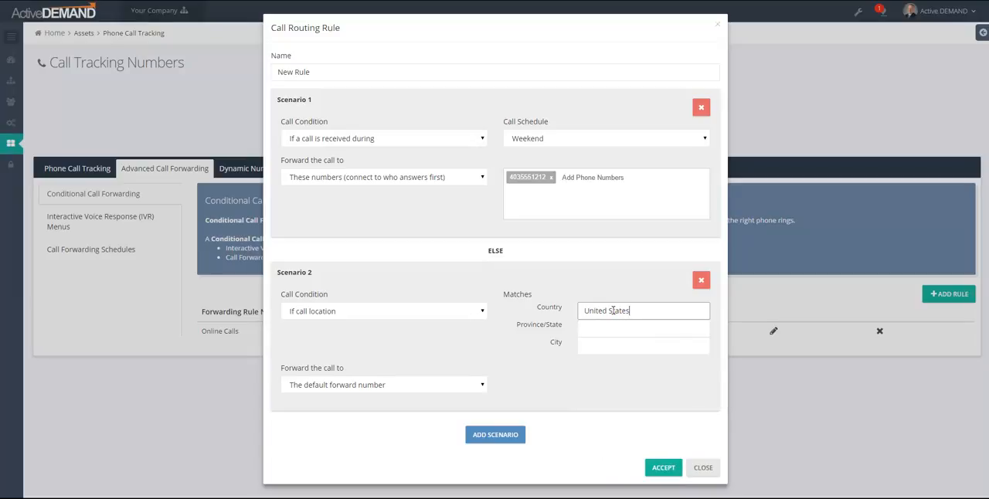
{"action": "left_click", "coordinate": [602, 326]}
{"action": "type", "text": "Cali"}
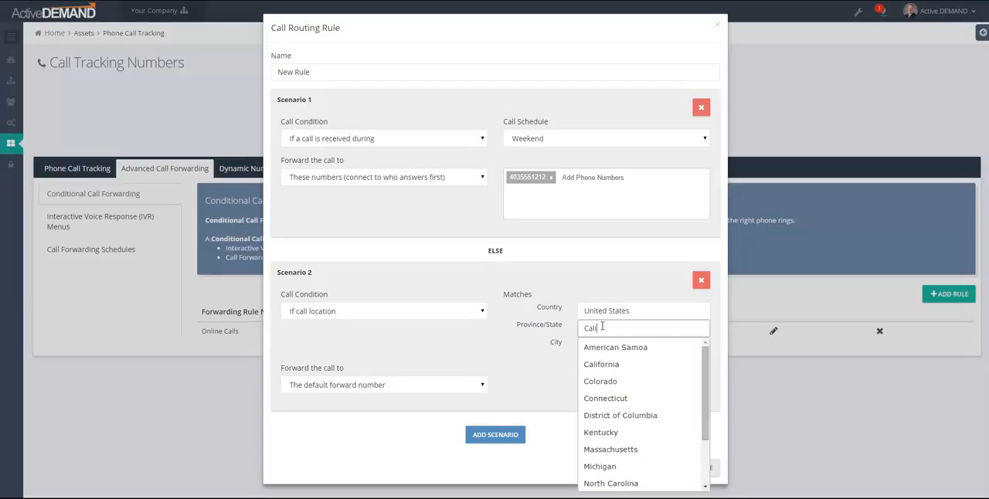
{"action": "left_click", "coordinate": [595, 349]}
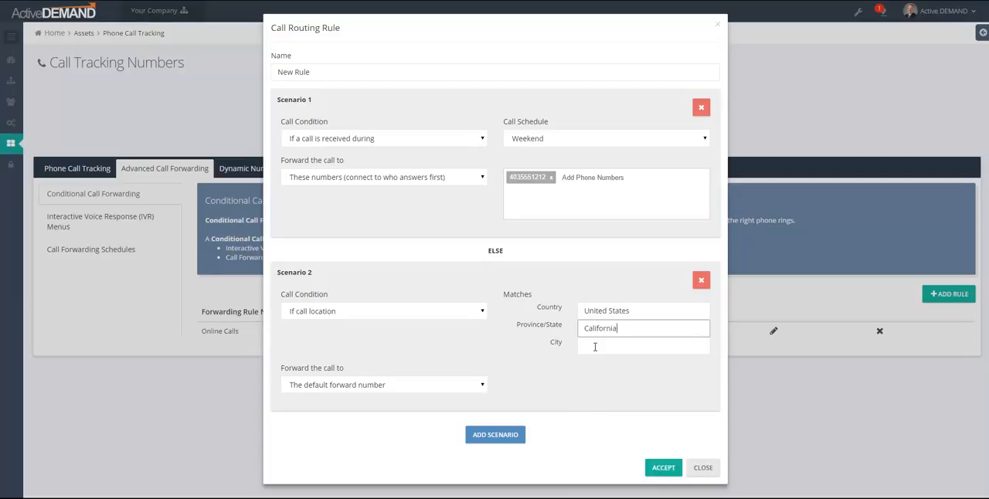
Set Scenario 2 to forward its calls to "These numbers (round robin)"
{"action": "left_click", "coordinate": [367, 388]}
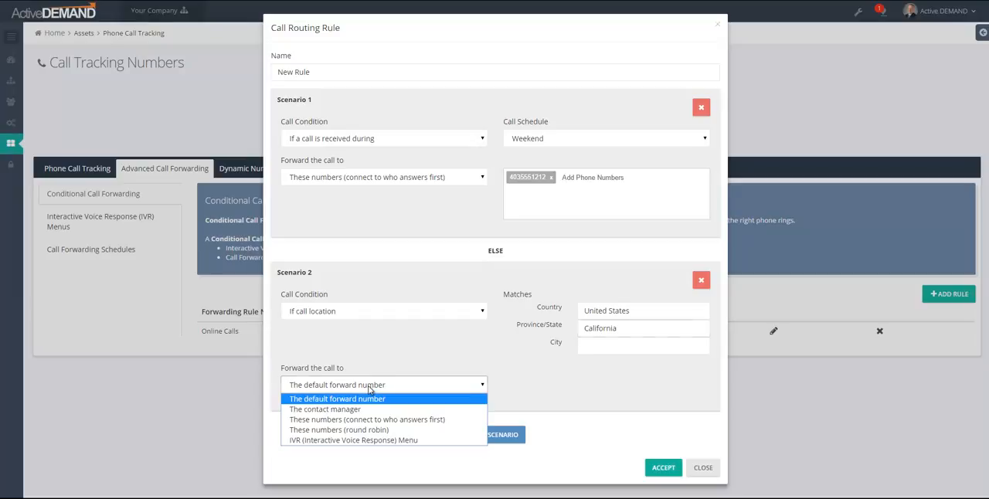
{"action": "left_click", "coordinate": [332, 421]}
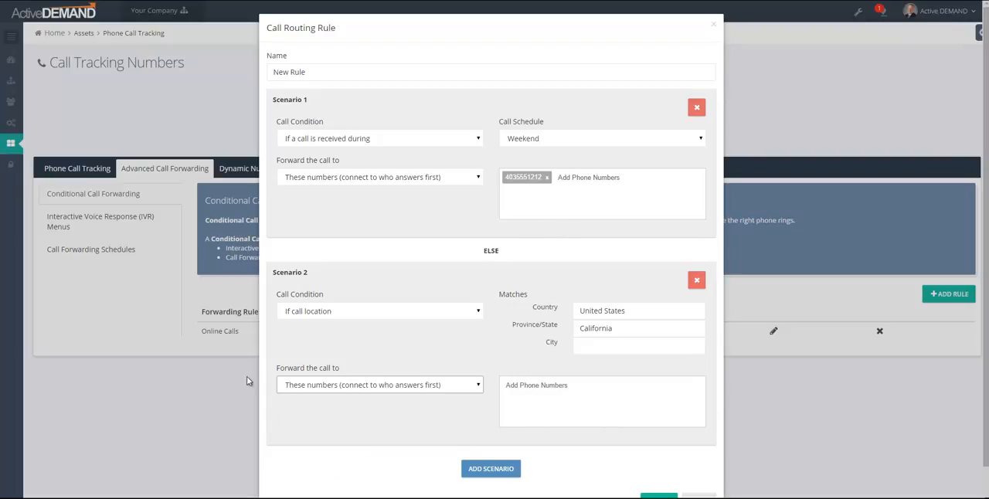
{"action": "left_click", "coordinate": [309, 386]}
{"action": "left_click", "coordinate": [321, 431]}
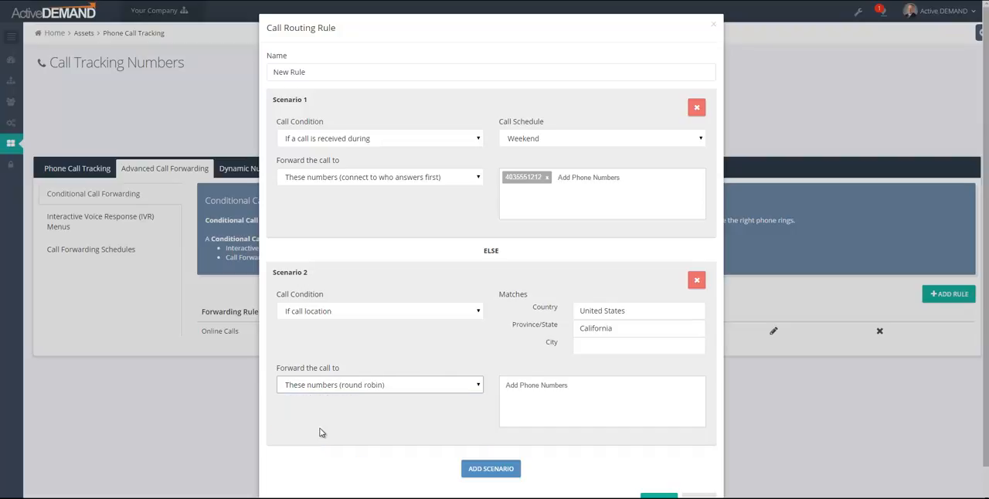
{"action": "left_click", "coordinate": [342, 391]}
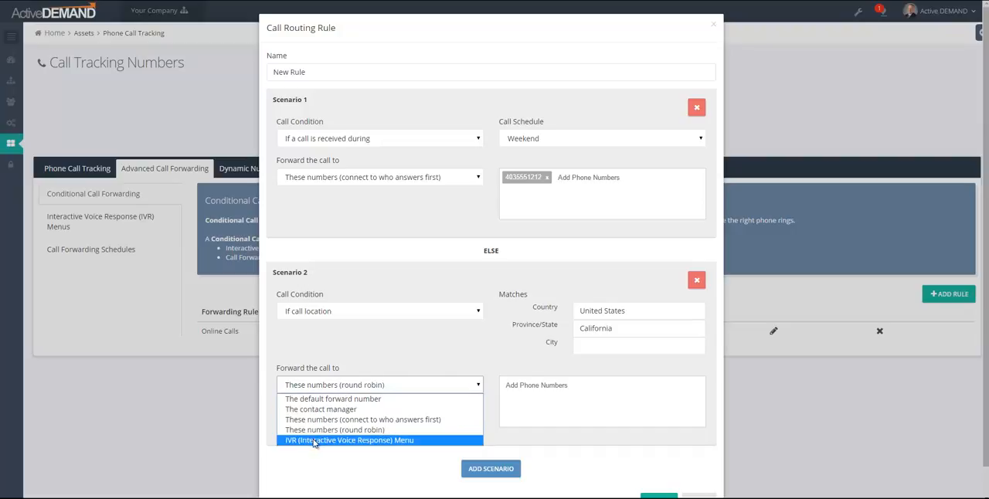
{"action": "left_click", "coordinate": [433, 360]}
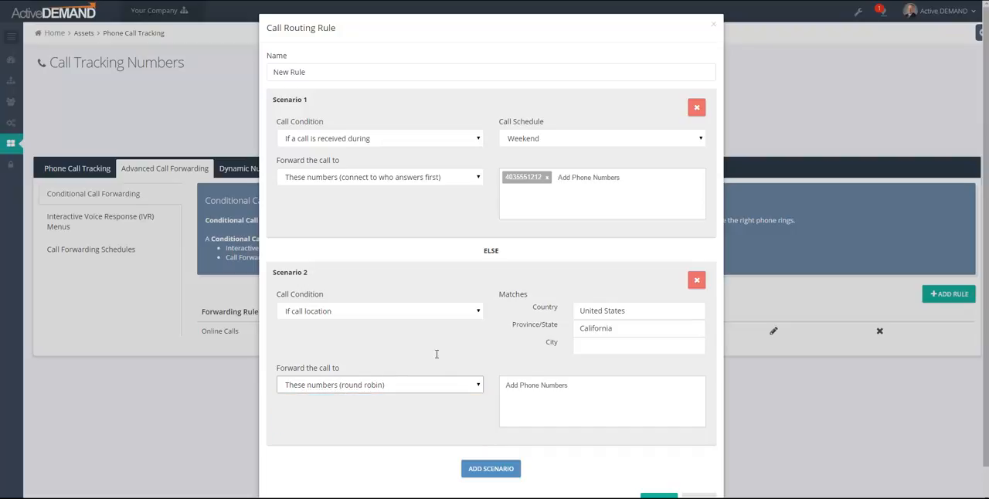
{"action": "scroll", "coordinate": [442, 357], "scroll_direction": "down", "scroll_amount": 1}
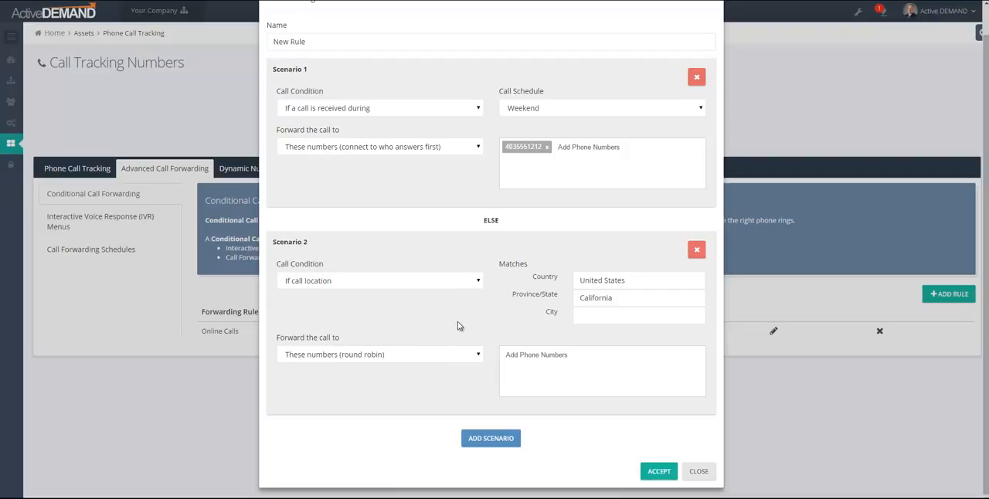
Move the call location scenario ahead of the Weekend schedule scenario, and close the routing rule without accepting it
{"action": "left_click_drag", "start_coordinate": [447, 248], "coordinate": [444, 316]}
{"action": "left_click_drag", "start_coordinate": [468, 95], "coordinate": [477, 153]}
{"action": "left_click", "coordinate": [510, 94]}
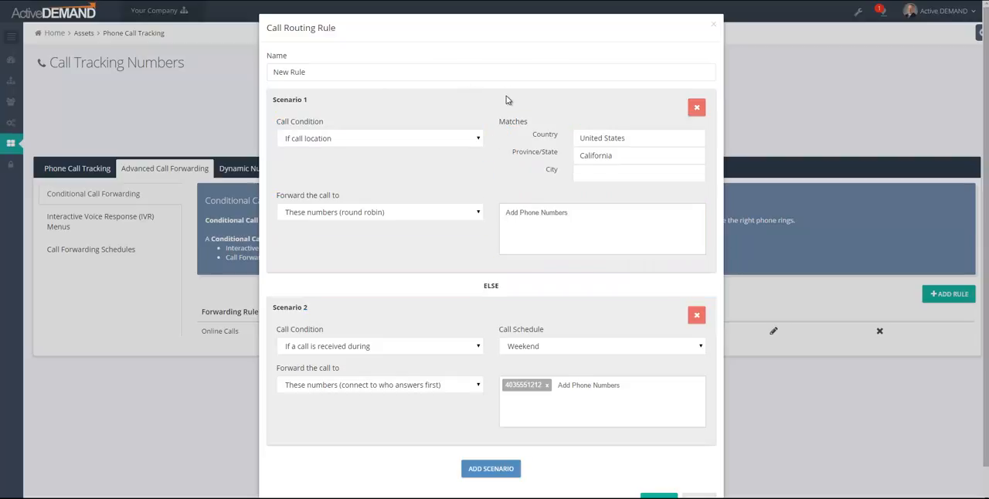
{"action": "left_click_drag", "start_coordinate": [489, 100], "coordinate": [489, 262]}
{"action": "scroll", "coordinate": [519, 204], "scroll_direction": "down", "scroll_amount": 1}
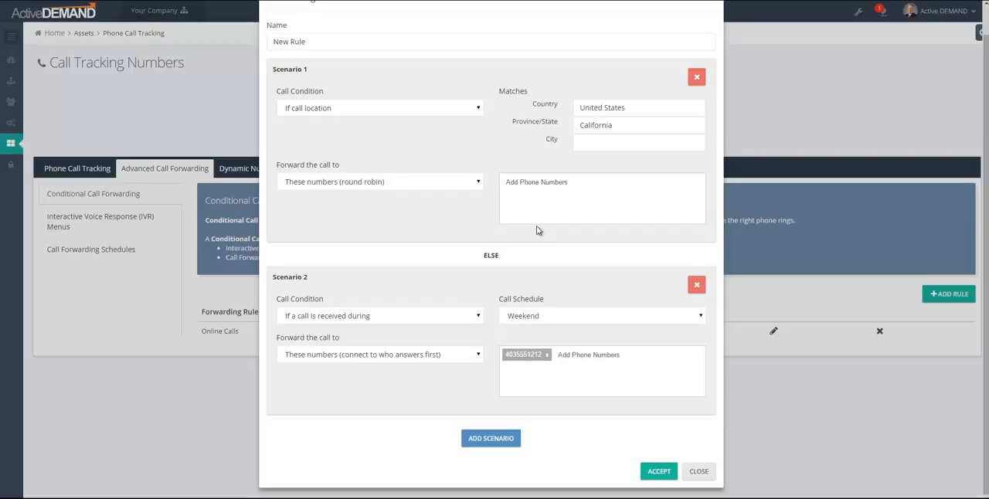
{"action": "left_click", "coordinate": [699, 471]}
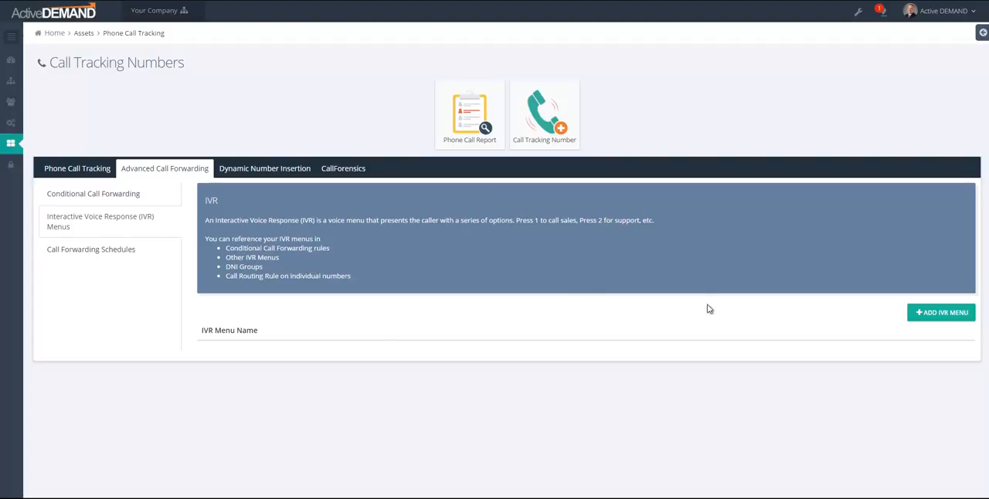
Add an IVR menu named "My New Menu" and give it a first menu level
{"action": "left_click", "coordinate": [937, 315]}
{"action": "left_click", "coordinate": [309, 70]}
{"action": "type", "text": "My New Menuy"}
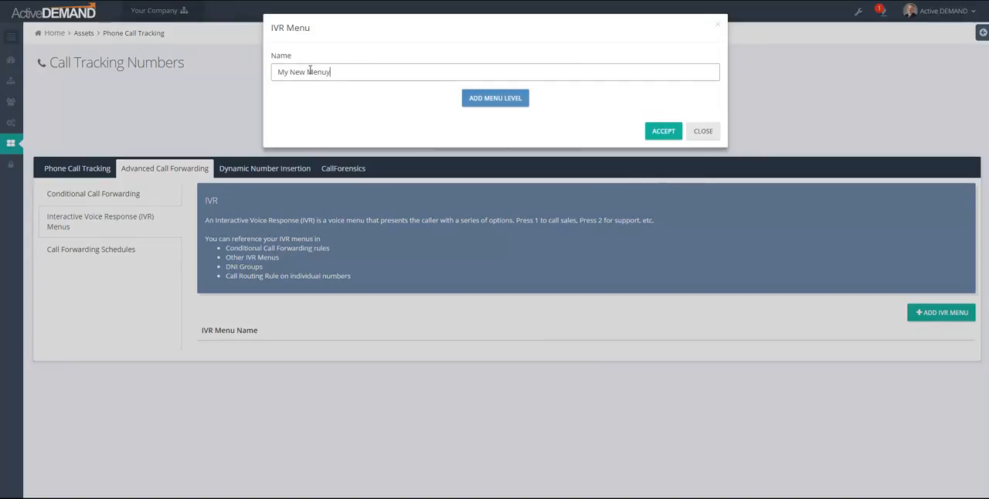
{"action": "left_click", "coordinate": [511, 98]}
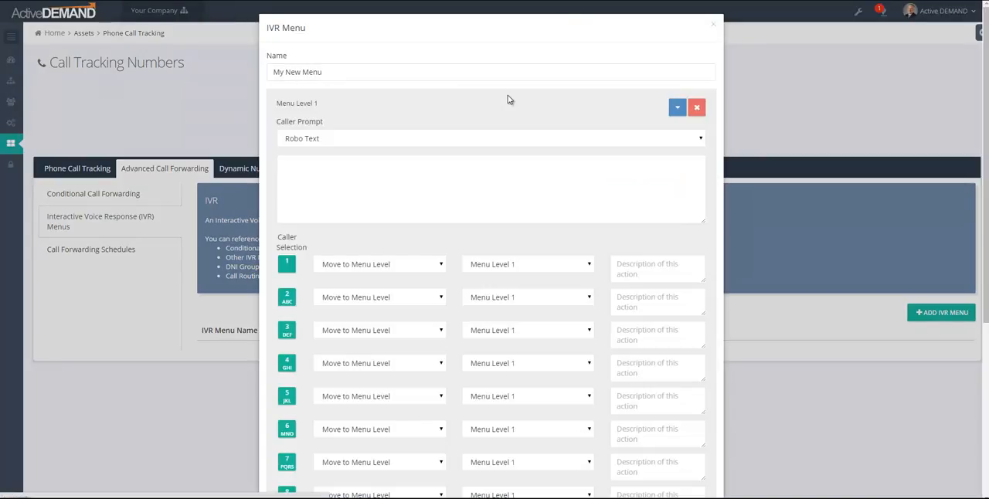
Add a second menu level to the IVR menu below the caller selections of Menu Level 1
{"action": "scroll", "coordinate": [456, 105], "scroll_direction": "down", "scroll_amount": 5}
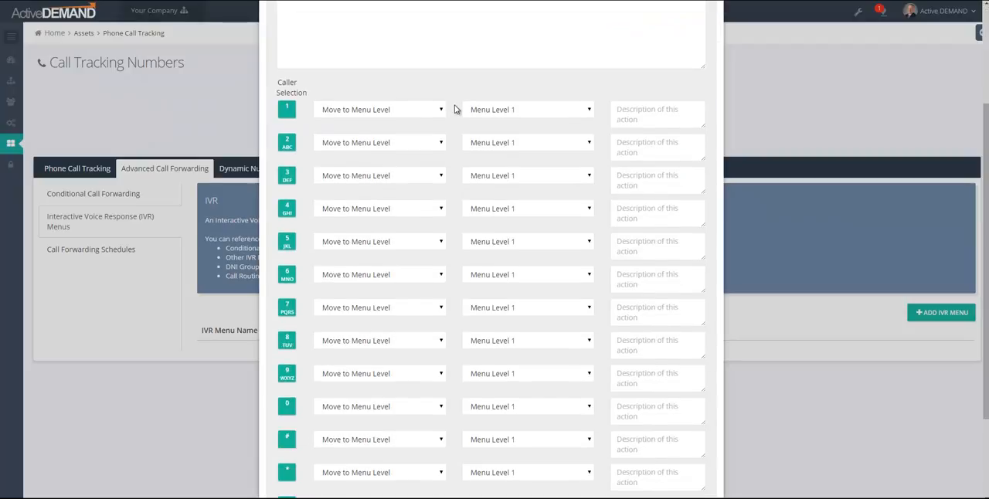
{"action": "scroll", "coordinate": [455, 114], "scroll_direction": "up", "scroll_amount": 5}
{"action": "scroll", "coordinate": [456, 113], "scroll_direction": "down", "scroll_amount": 3}
{"action": "scroll", "coordinate": [449, 116], "scroll_direction": "down", "scroll_amount": 3}
{"action": "left_click", "coordinate": [492, 438]}
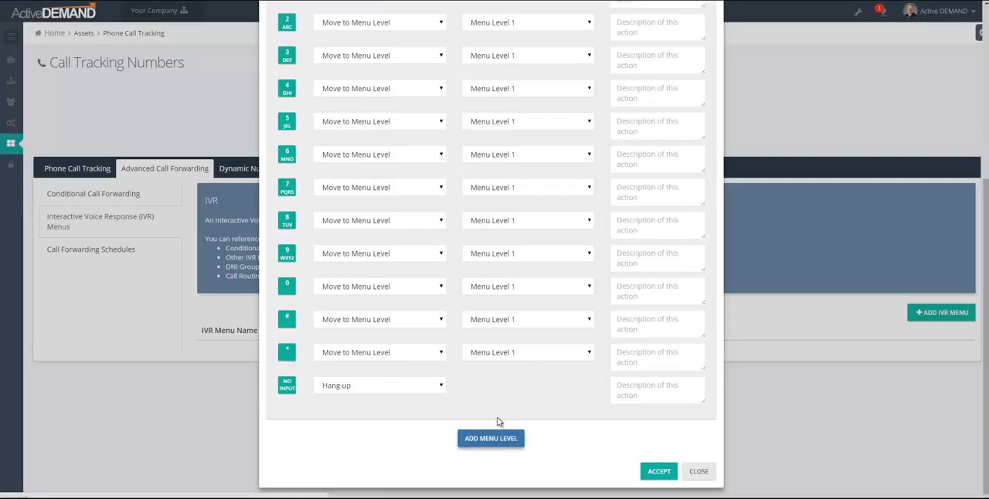
{"action": "scroll", "coordinate": [516, 405], "scroll_direction": "down", "scroll_amount": 4}
{"action": "scroll", "coordinate": [518, 403], "scroll_direction": "down", "scroll_amount": 4}
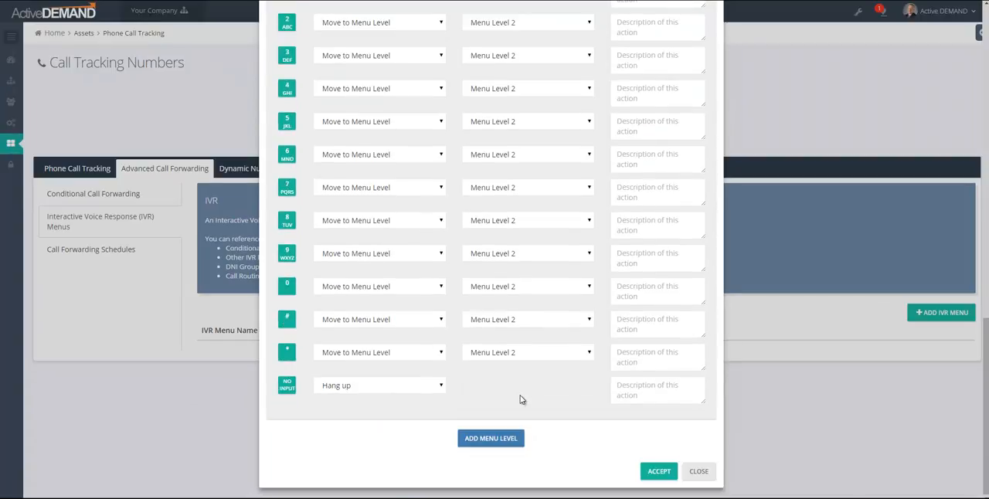
{"action": "scroll", "coordinate": [521, 399], "scroll_direction": "up", "scroll_amount": 10}
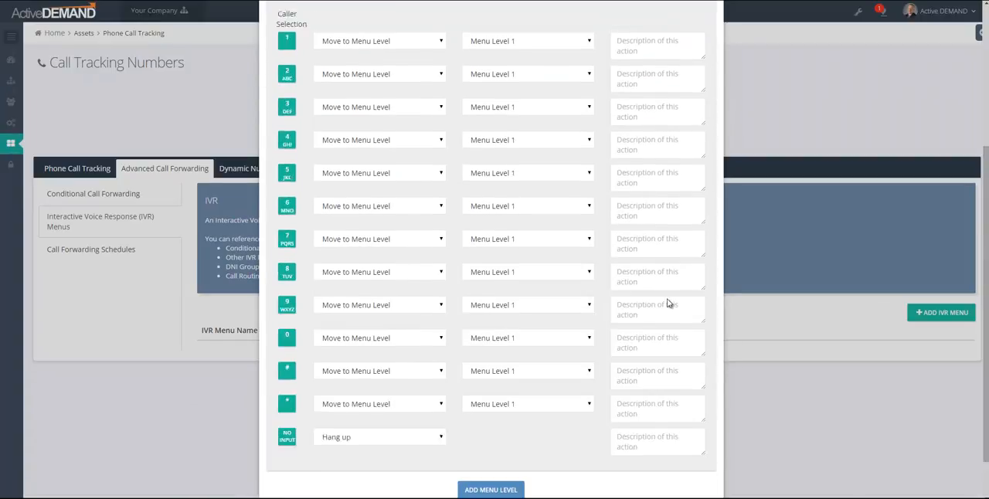
Enter "Thank you for calling;" as the Robo Text caller prompt of Menu Level 1
{"action": "left_click", "coordinate": [301, 97]}
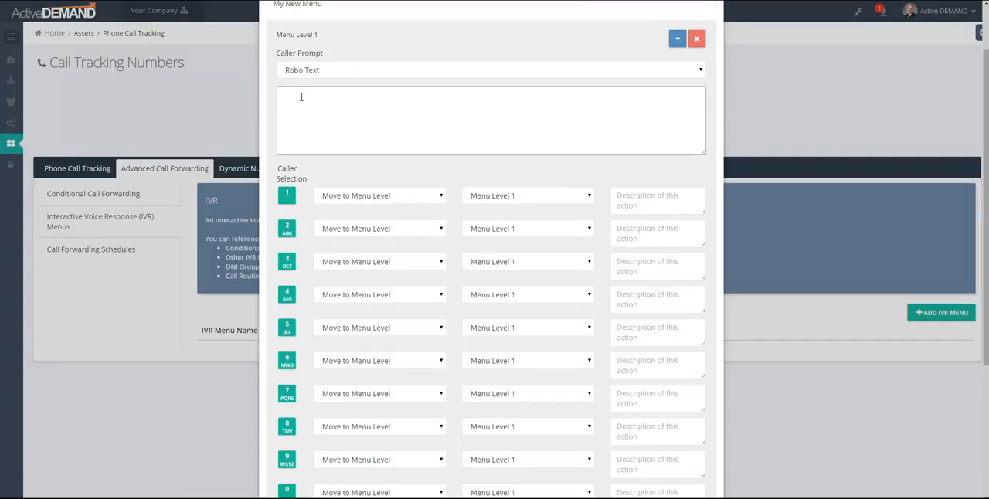
{"action": "type", "text": "Than"}
{"action": "key", "text": "BackSpace"}
{"action": "key", "text": "BackSpace"}
{"action": "key", "text": "BackSpace"}
{"action": "type", "text": "hank you for calling"}
Switch Menu Level 1's caller prompt to MP3 Recording and back to Robo Text
{"action": "left_click", "coordinate": [328, 72]}
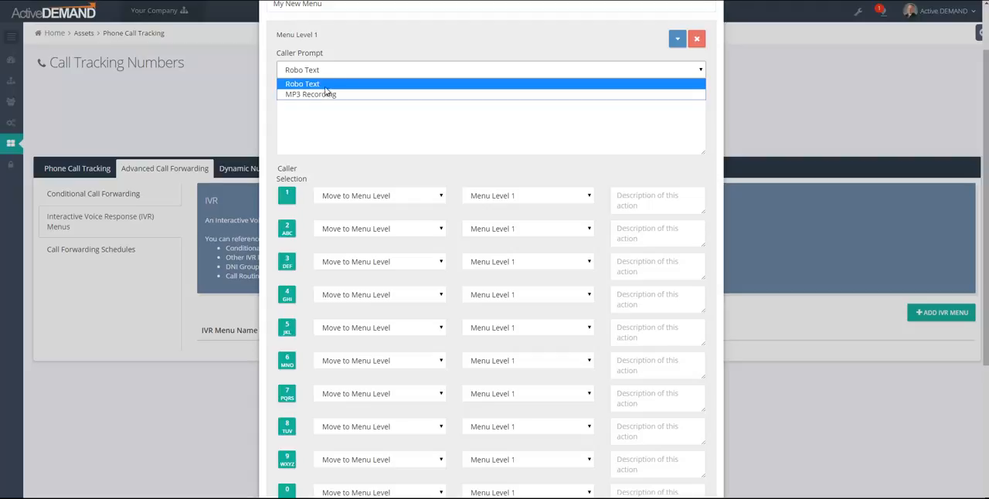
{"action": "left_click", "coordinate": [328, 94]}
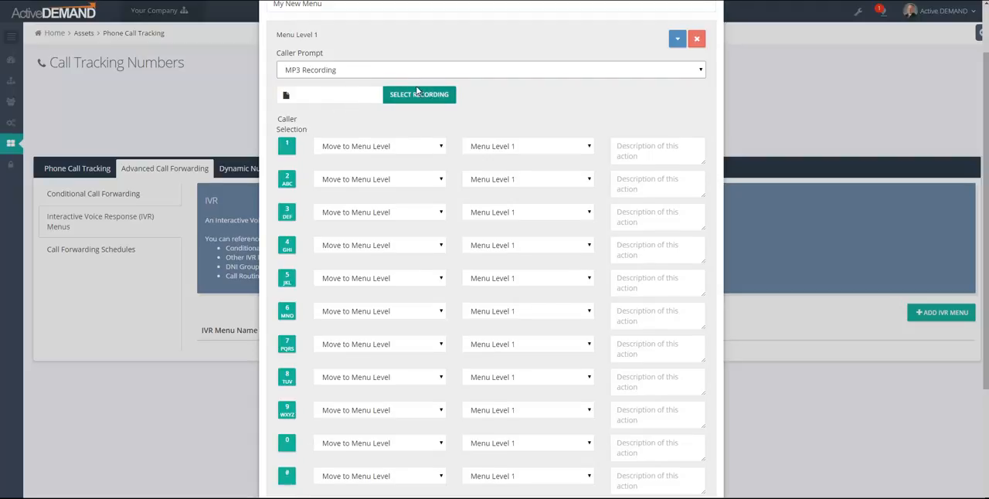
{"action": "left_click", "coordinate": [369, 68]}
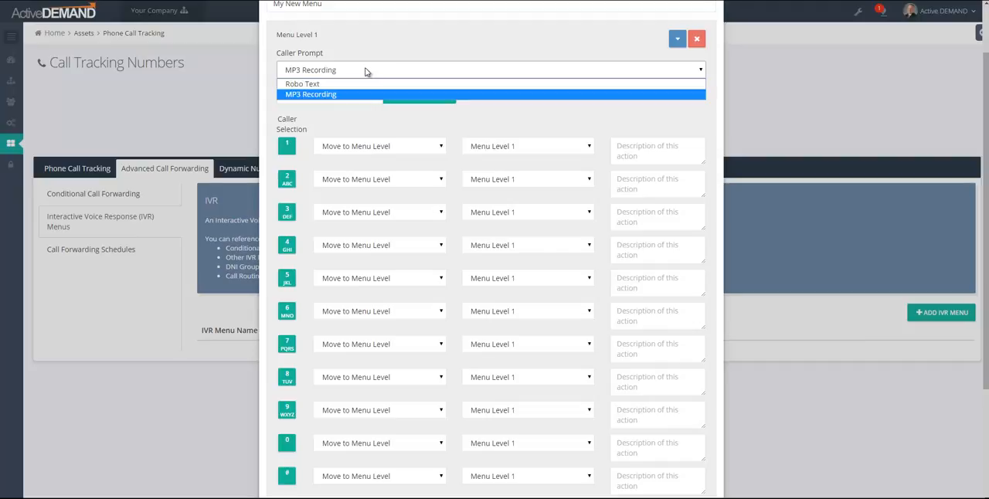
{"action": "left_click", "coordinate": [314, 85]}
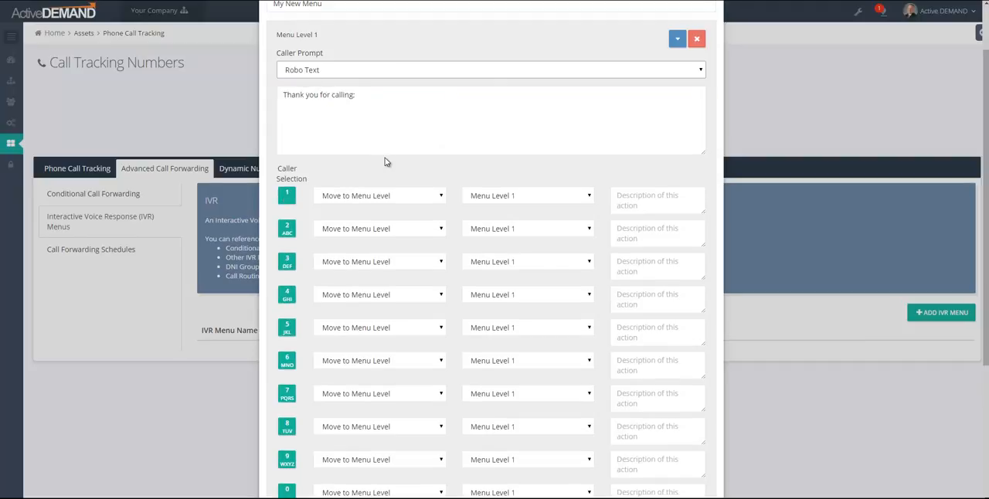
Set caller selection 1 of Menu Level 1 to "Forward to These Numbers (connect to who answers first)"
{"action": "scroll", "coordinate": [387, 162], "scroll_direction": "down", "scroll_amount": 1}
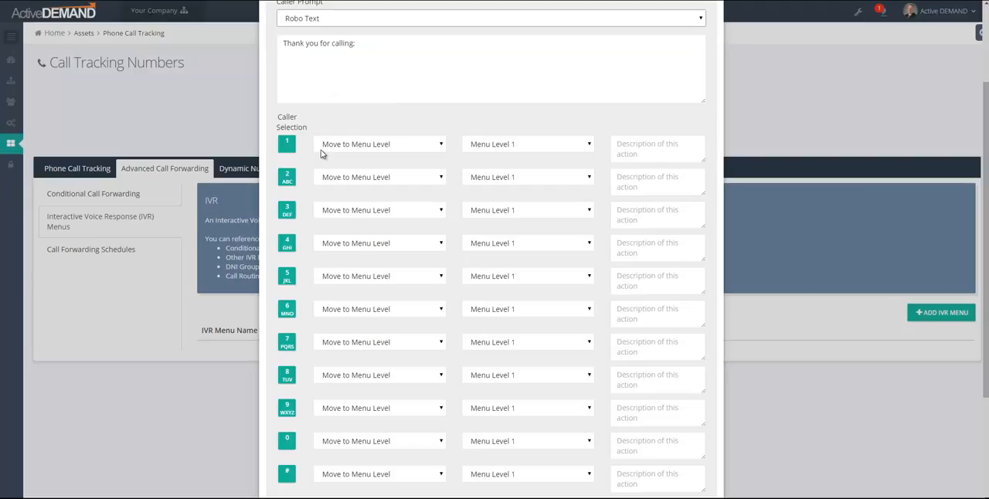
{"action": "scroll", "coordinate": [288, 325], "scroll_direction": "down", "scroll_amount": 3}
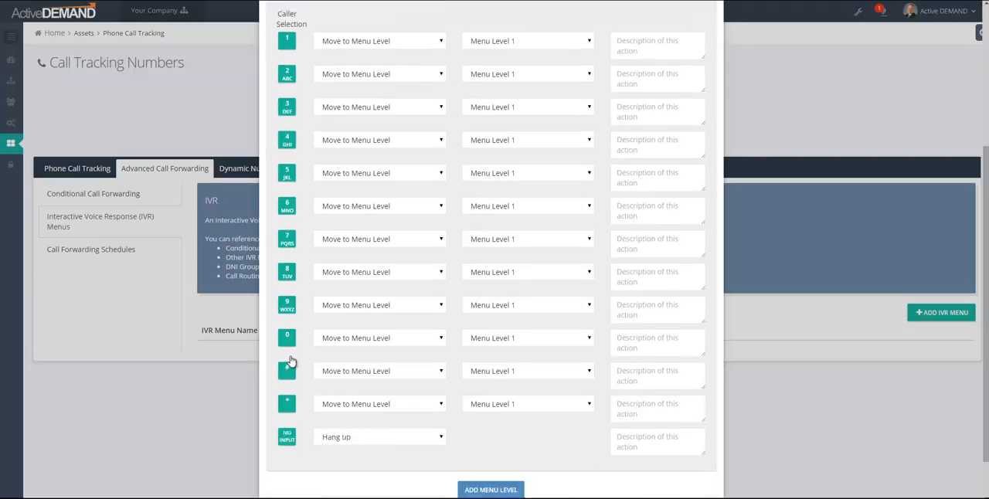
{"action": "scroll", "coordinate": [291, 396], "scroll_direction": "up", "scroll_amount": 5}
{"action": "left_click", "coordinate": [380, 265]}
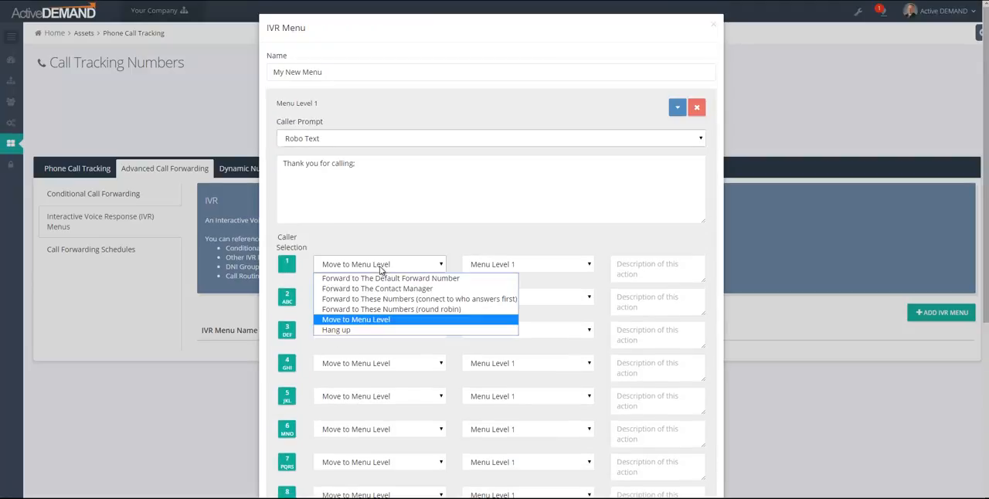
{"action": "left_click", "coordinate": [380, 266]}
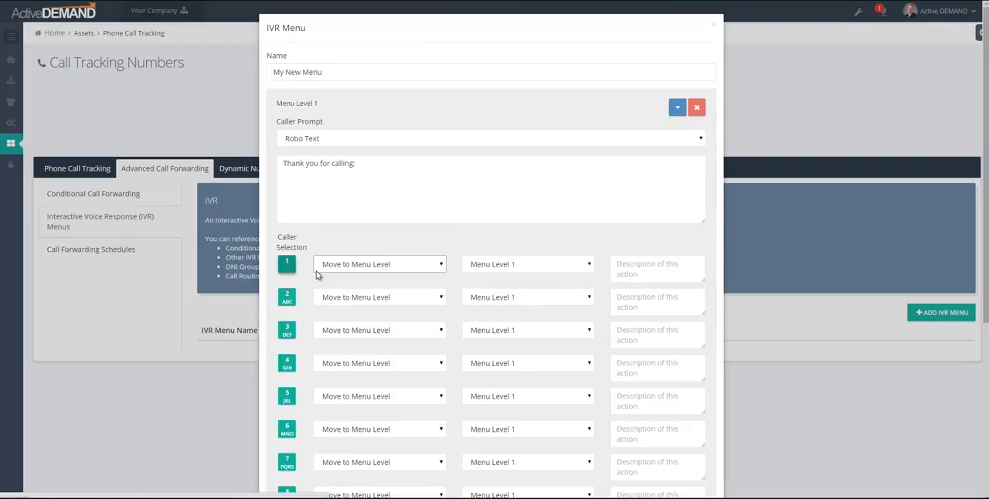
{"action": "left_click", "coordinate": [351, 265]}
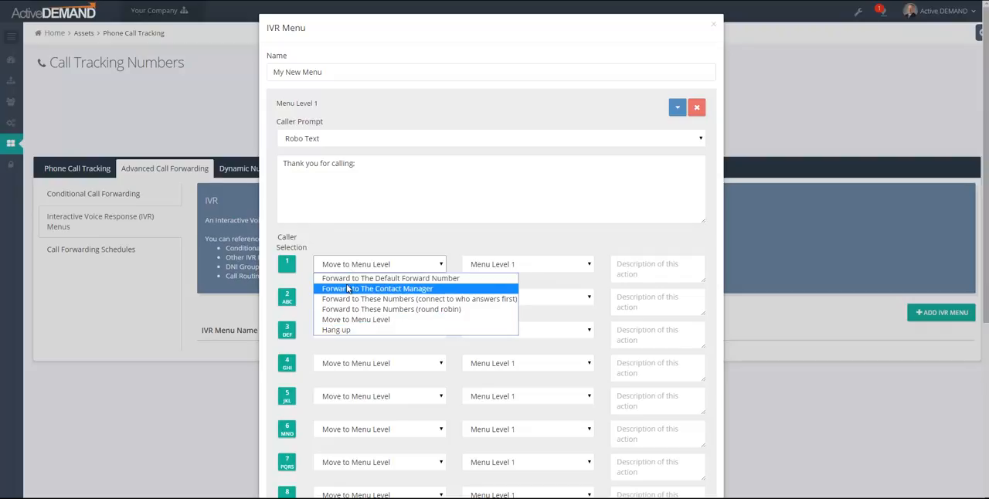
{"action": "left_click", "coordinate": [347, 300]}
{"action": "left_click", "coordinate": [476, 268]}
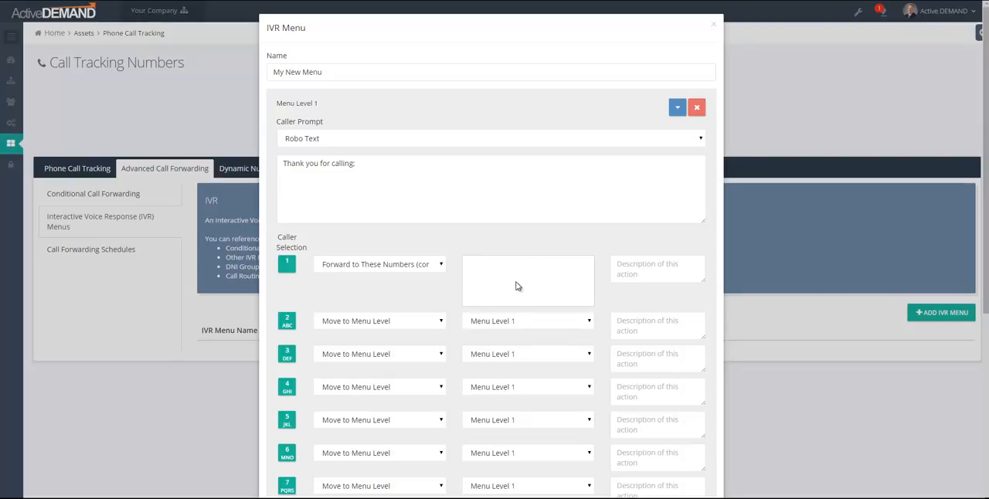
Change caller selection 1 to "Forward to These Numbers (round robin)" and close the IVR menu without accepting it
{"action": "left_click", "coordinate": [427, 271]}
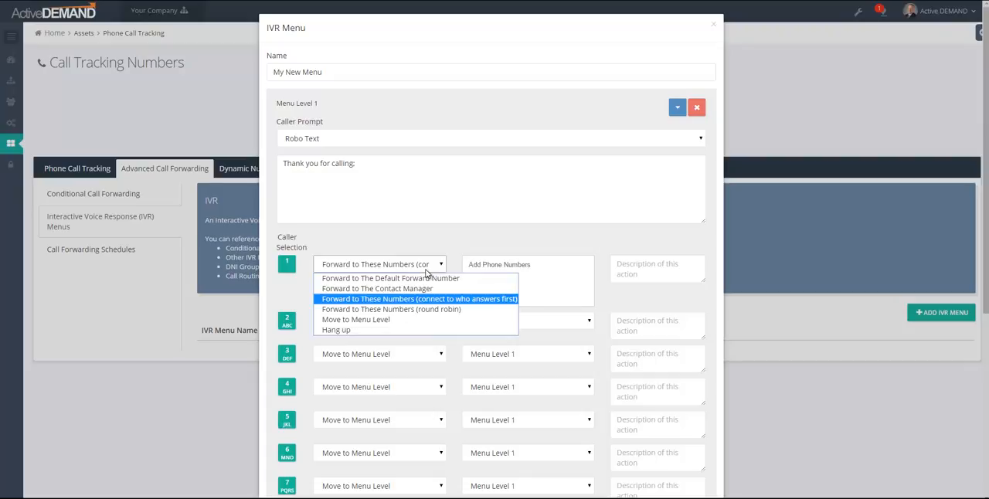
{"action": "left_click", "coordinate": [391, 320]}
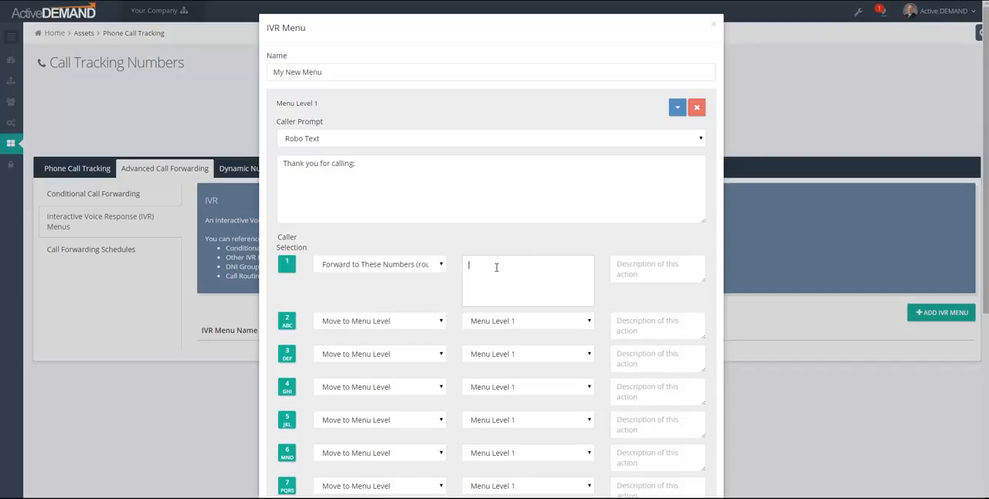
{"action": "left_click", "coordinate": [408, 267]}
{"action": "left_click", "coordinate": [408, 266]}
{"action": "left_click", "coordinate": [519, 281]}
{"action": "left_click", "coordinate": [713, 24]}
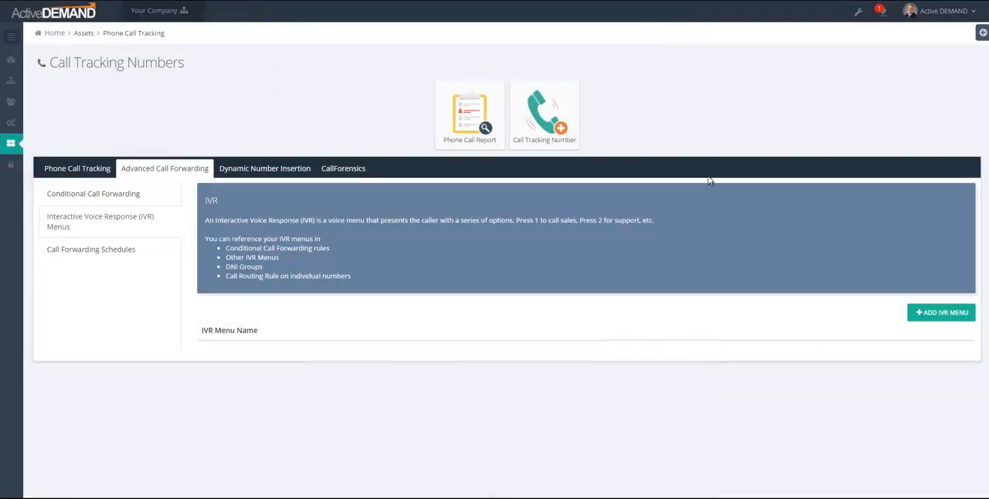